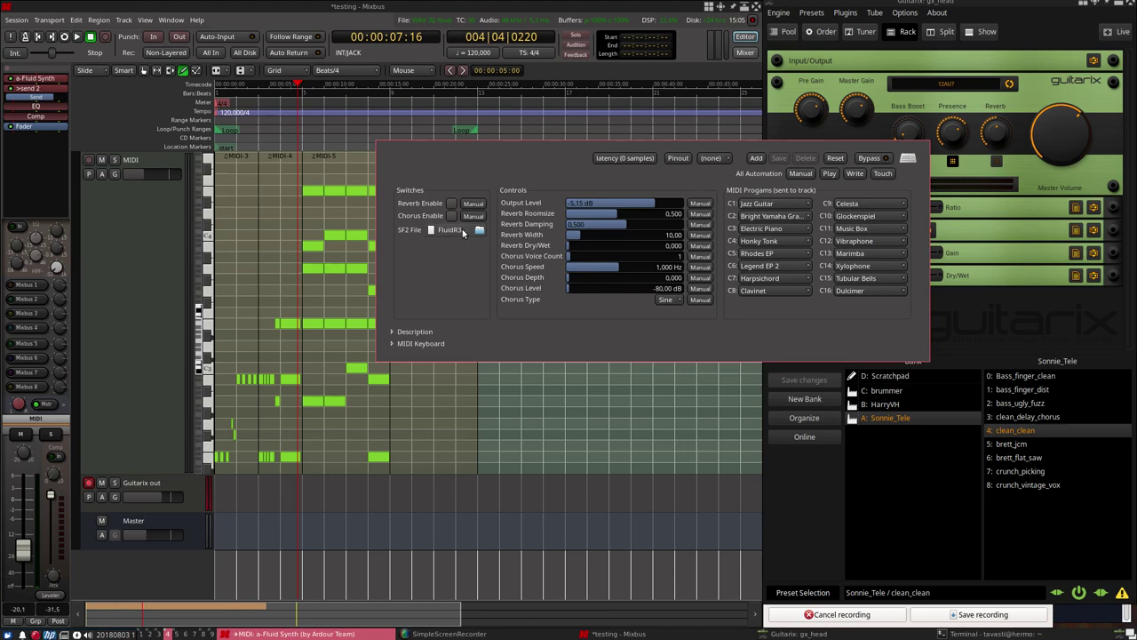
Open the SF2 file chooser of a-Fluid Synth and browse to the /usr/share folder
click(463, 232)
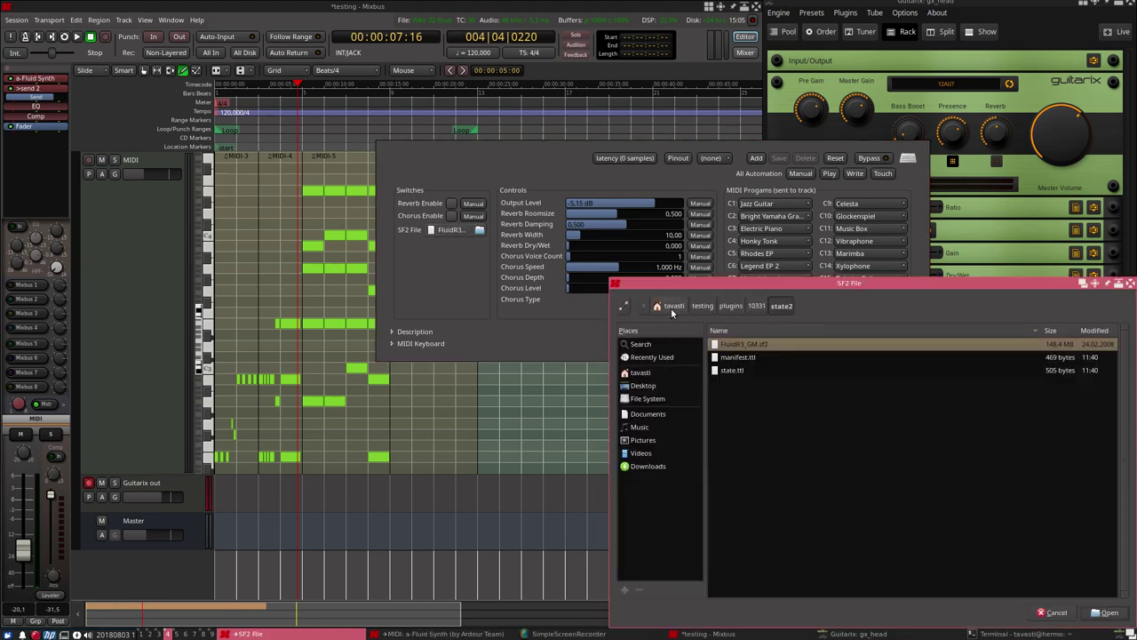
click(648, 399)
scroll(735, 499, down, 4)
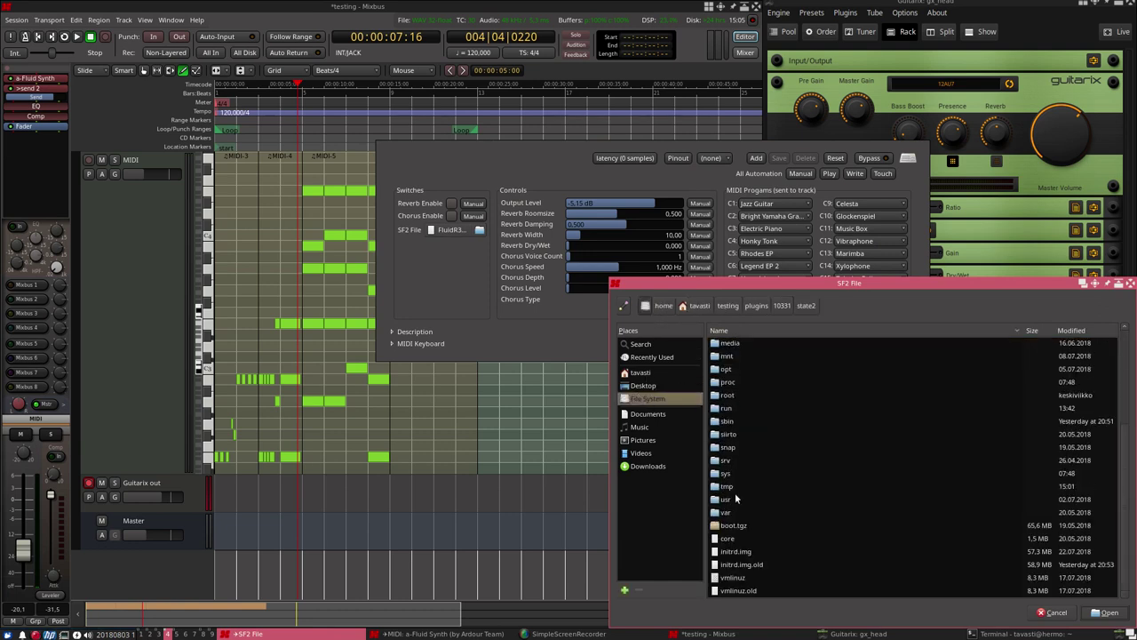
double_click(726, 499)
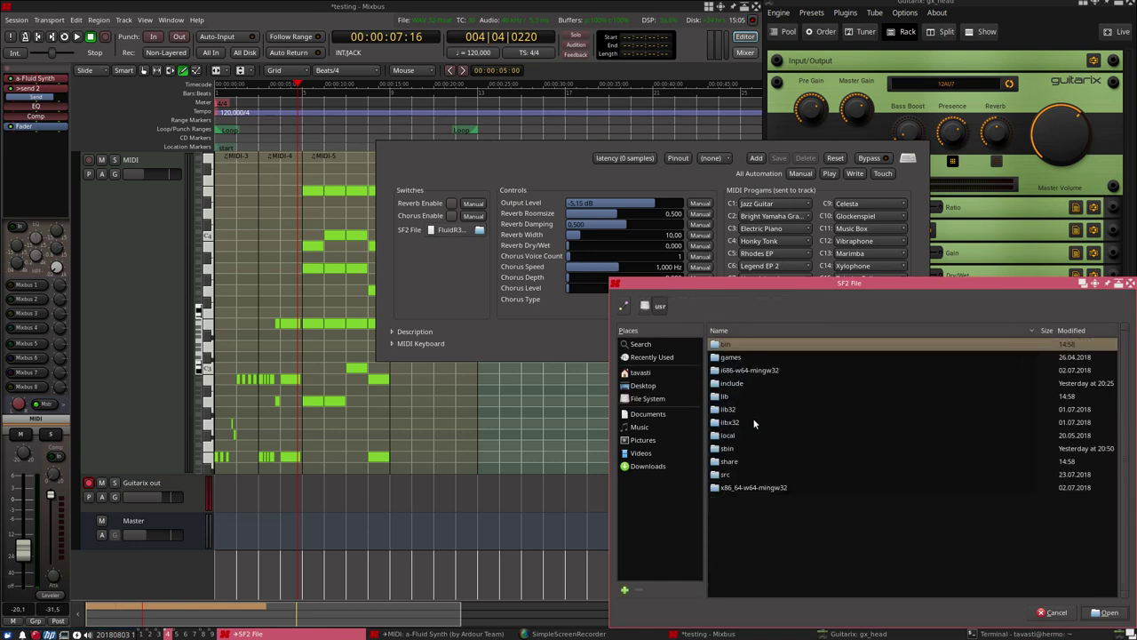
double_click(734, 466)
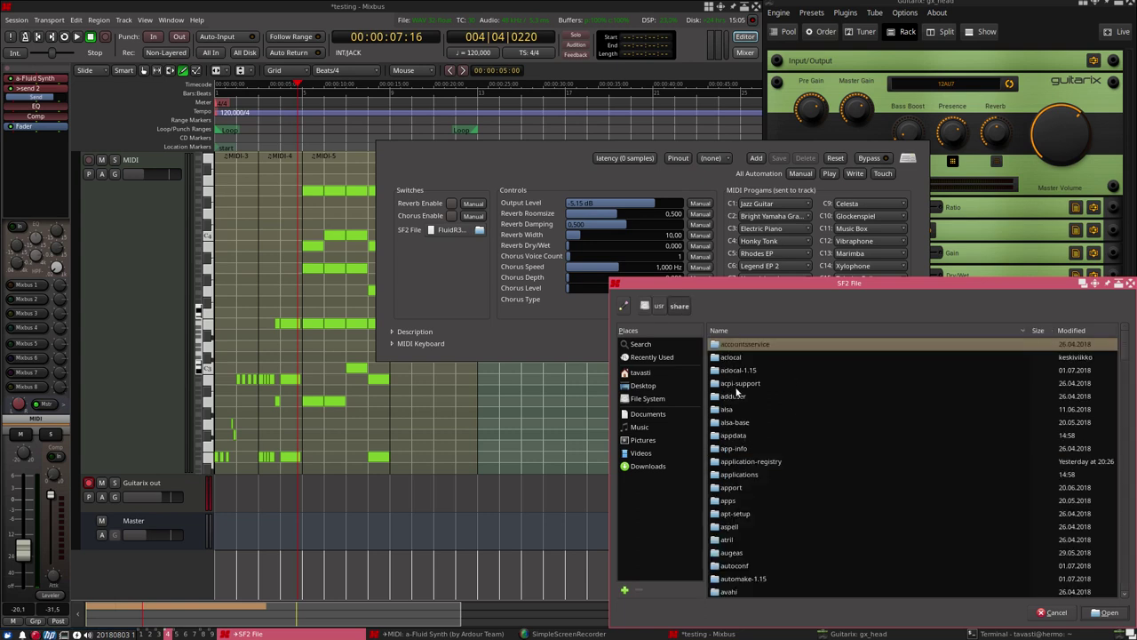
Find the sounds/sf2 folder and load the FluidR3_GM.sf2 soundfont from it
scroll(742, 454, down, 5)
text(sh)
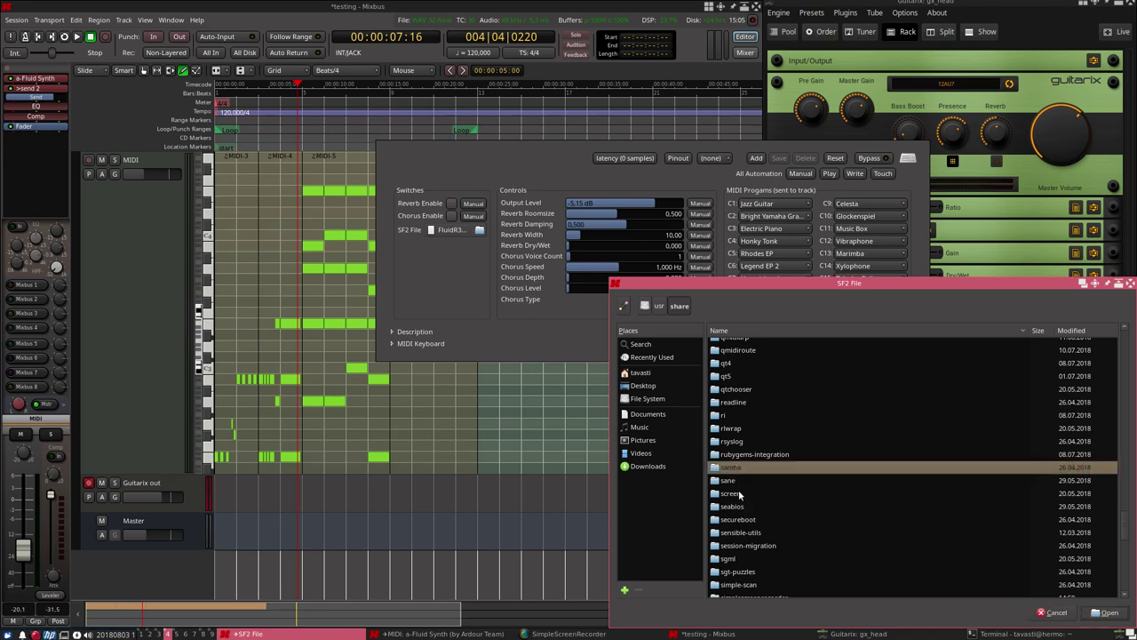
scroll(738, 489, down, 10)
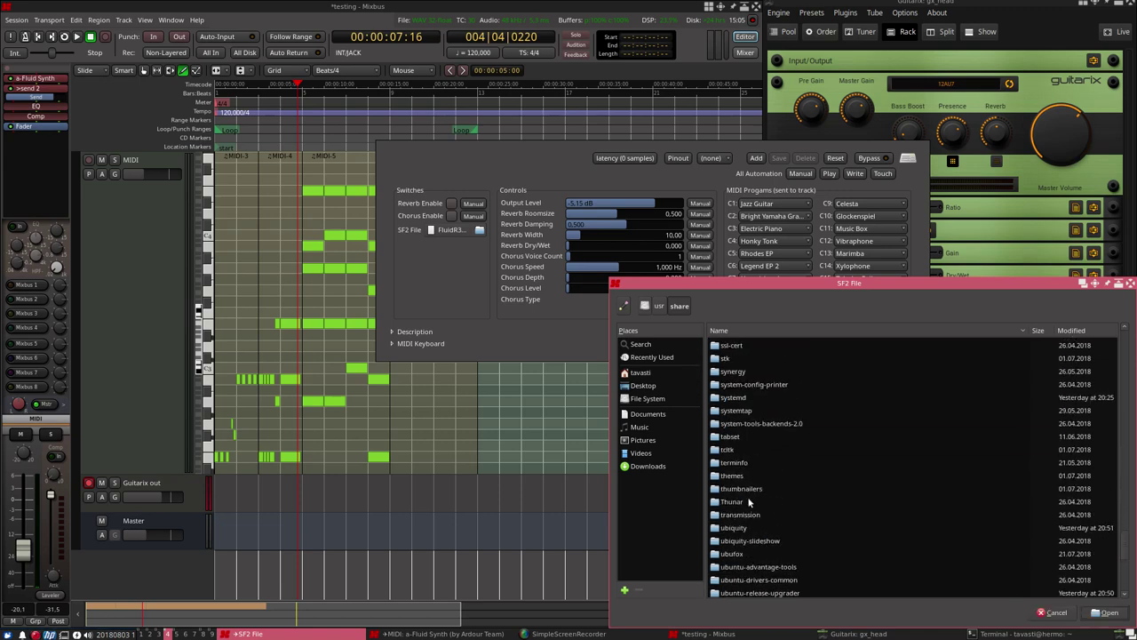
scroll(749, 504, up, 4)
scroll(750, 500, up, 1)
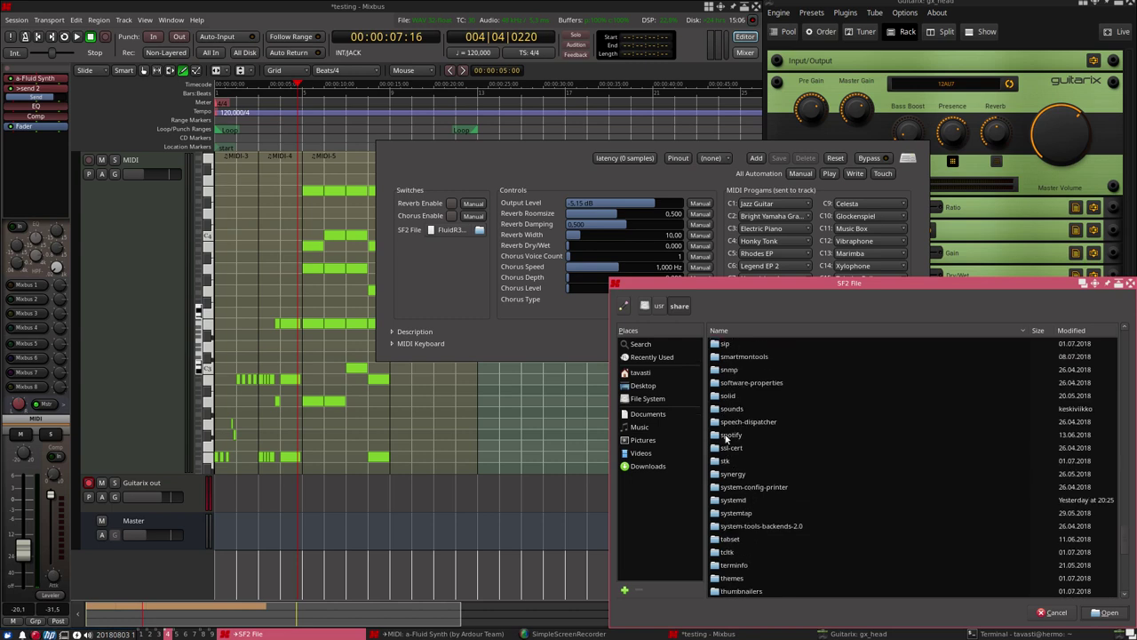
double_click(732, 409)
double_click(730, 383)
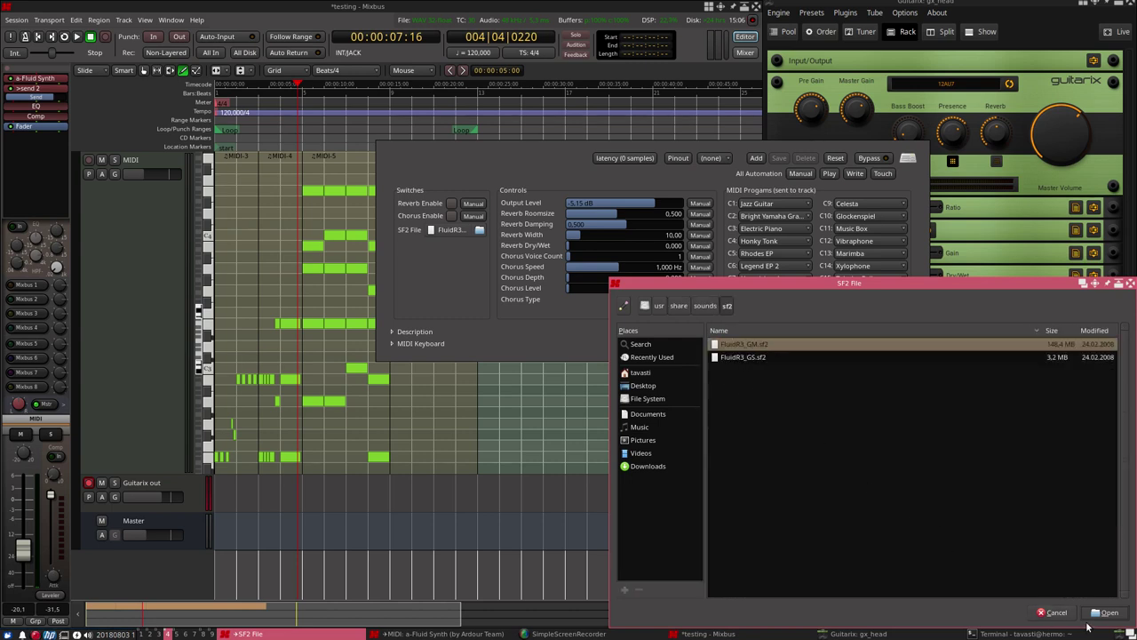
click(1106, 612)
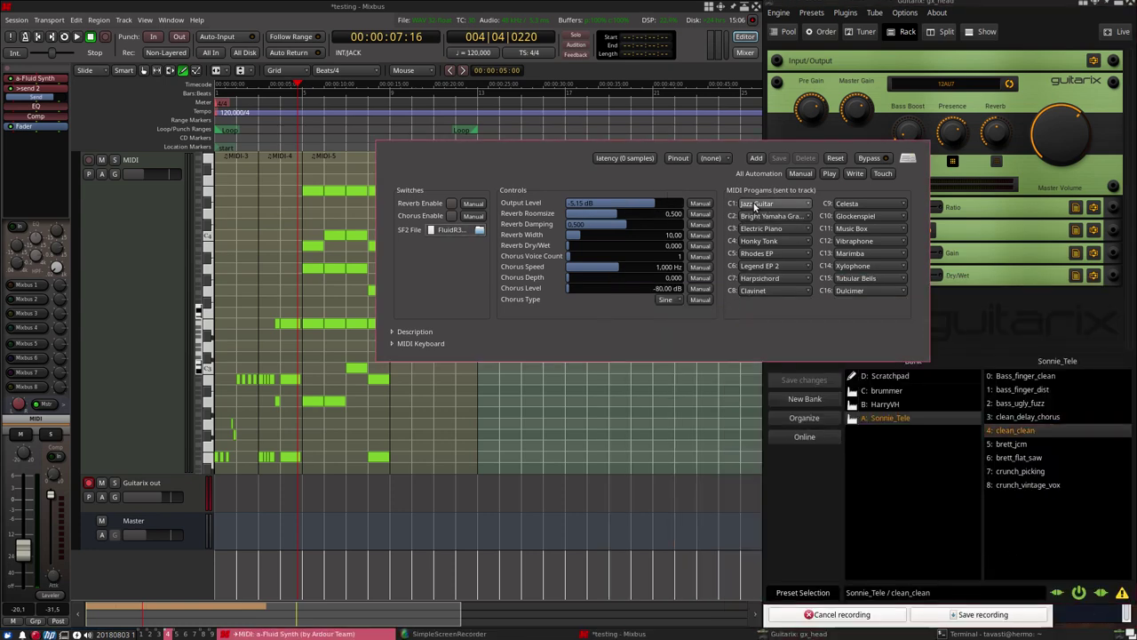
Choose Jazz Guitar as the MIDI program for channel C1
click(763, 206)
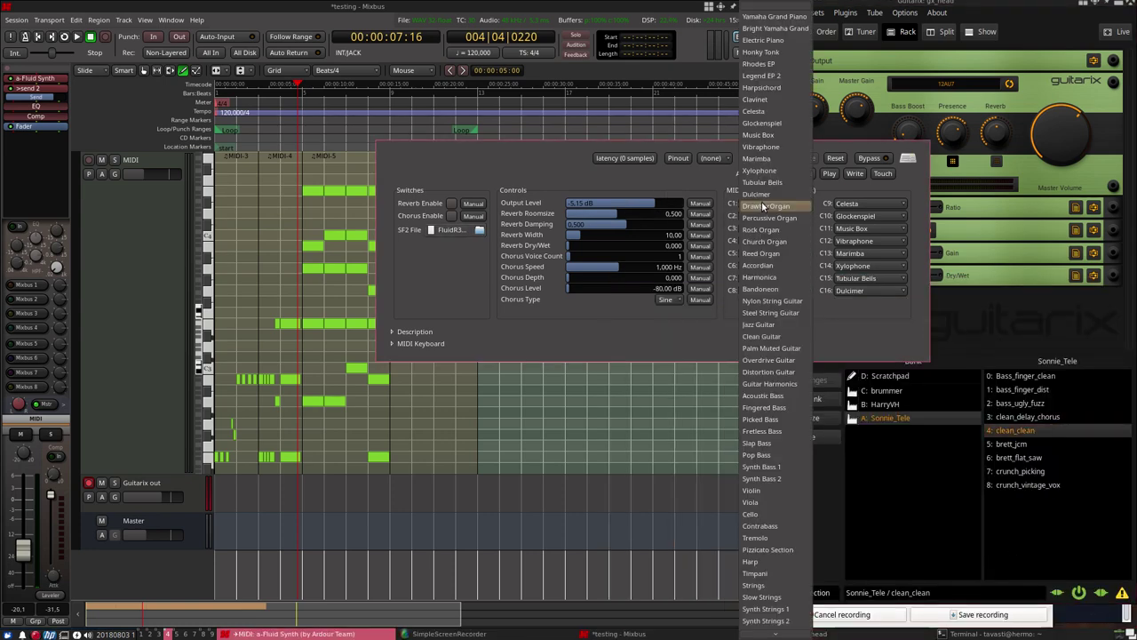
click(774, 326)
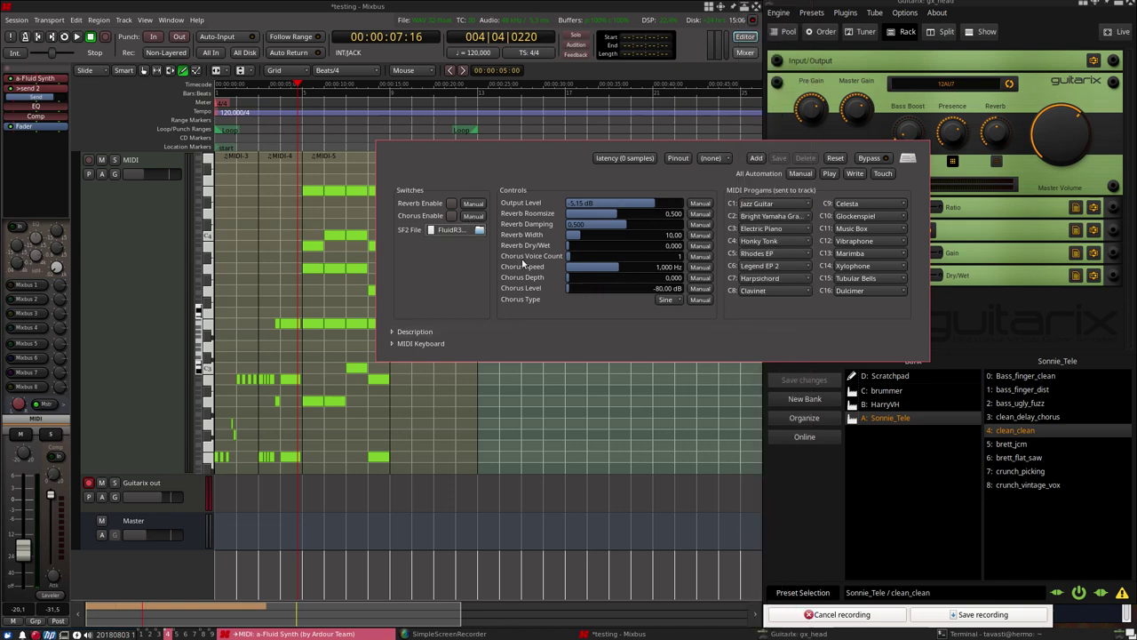
Switch to Guitarix and load the clean_clean preset from the Sonnie_Tele bank, keeping the preset list shown
key(alt+Tab)
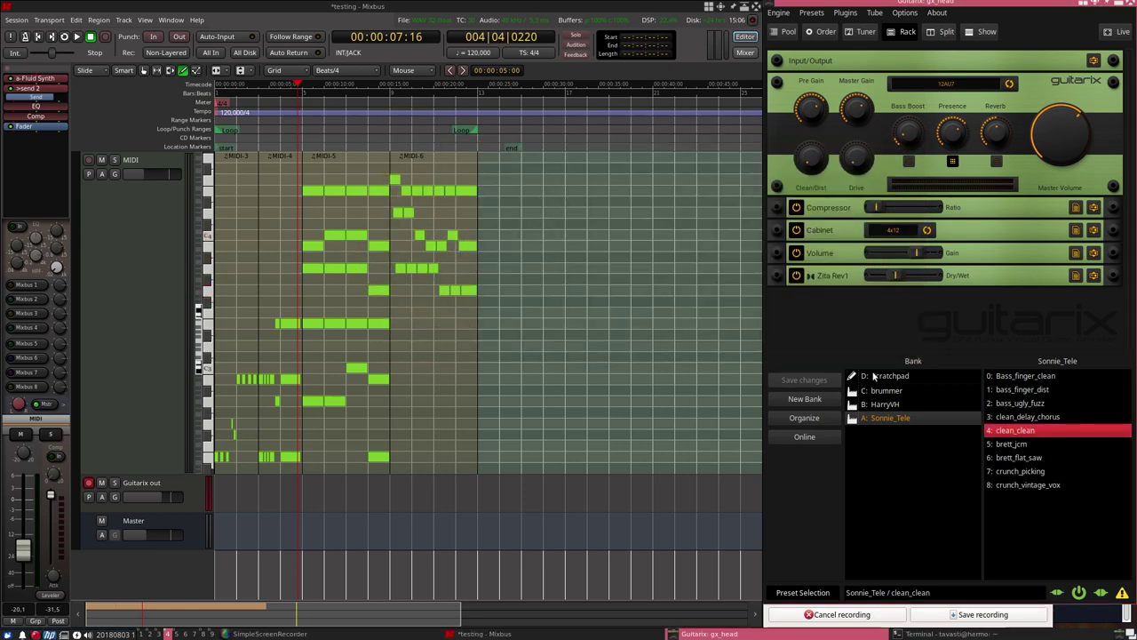
click(897, 421)
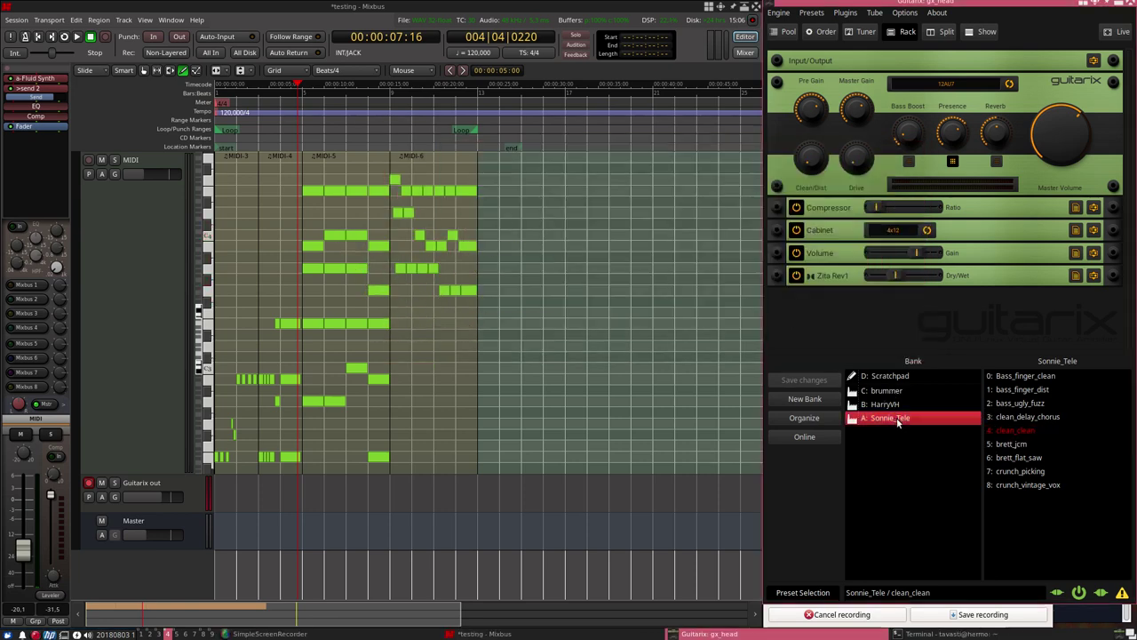
click(1010, 431)
click(1018, 421)
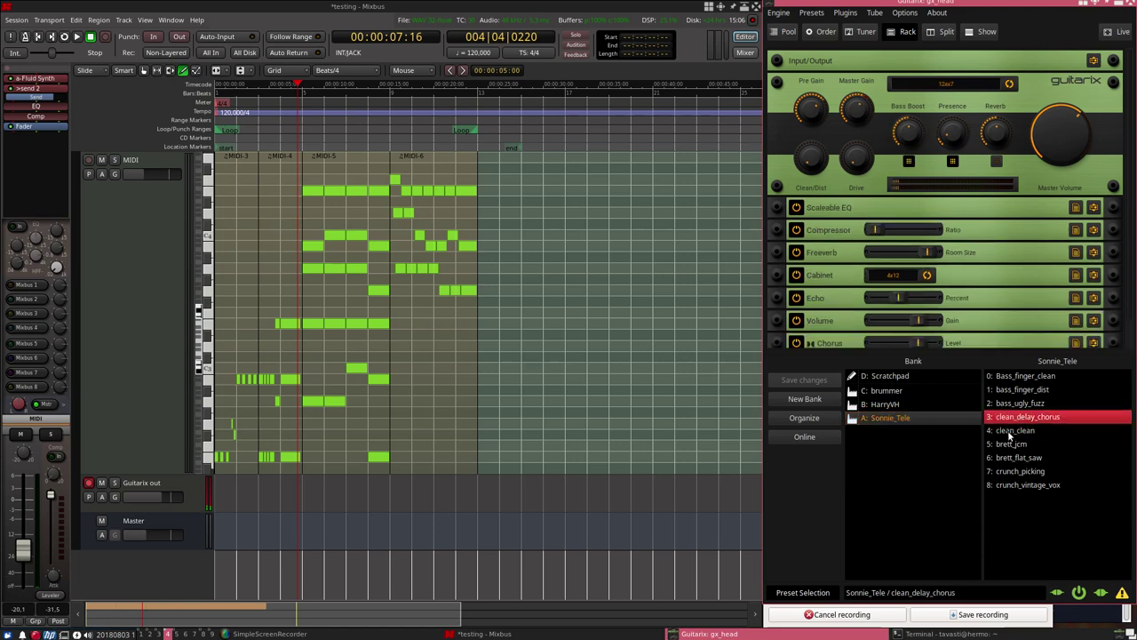
double_click(1007, 430)
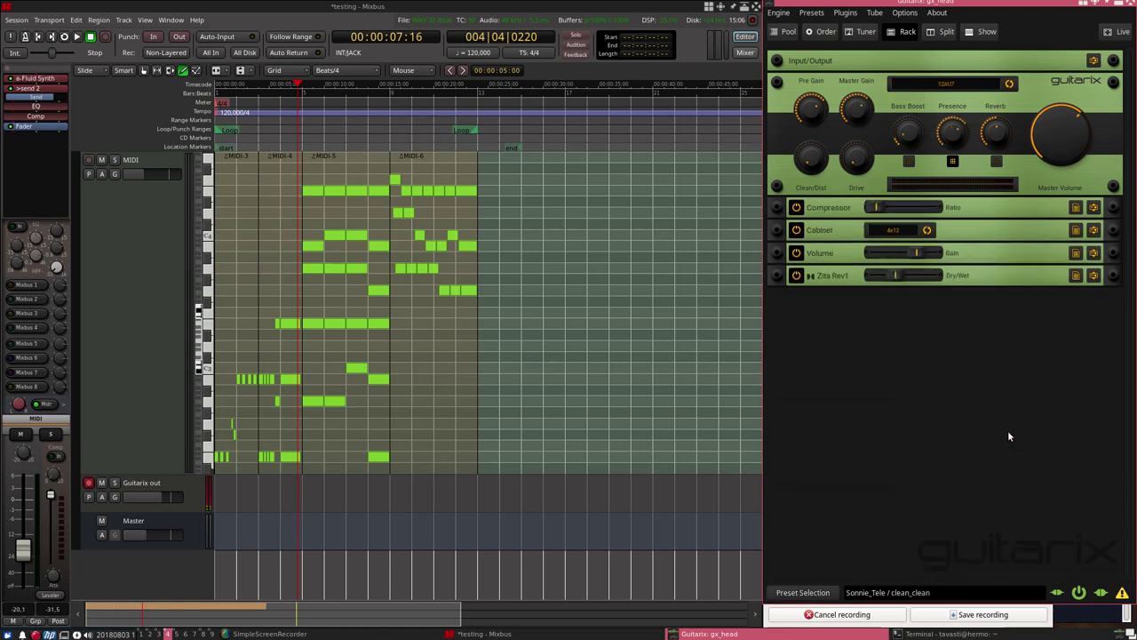
click(819, 596)
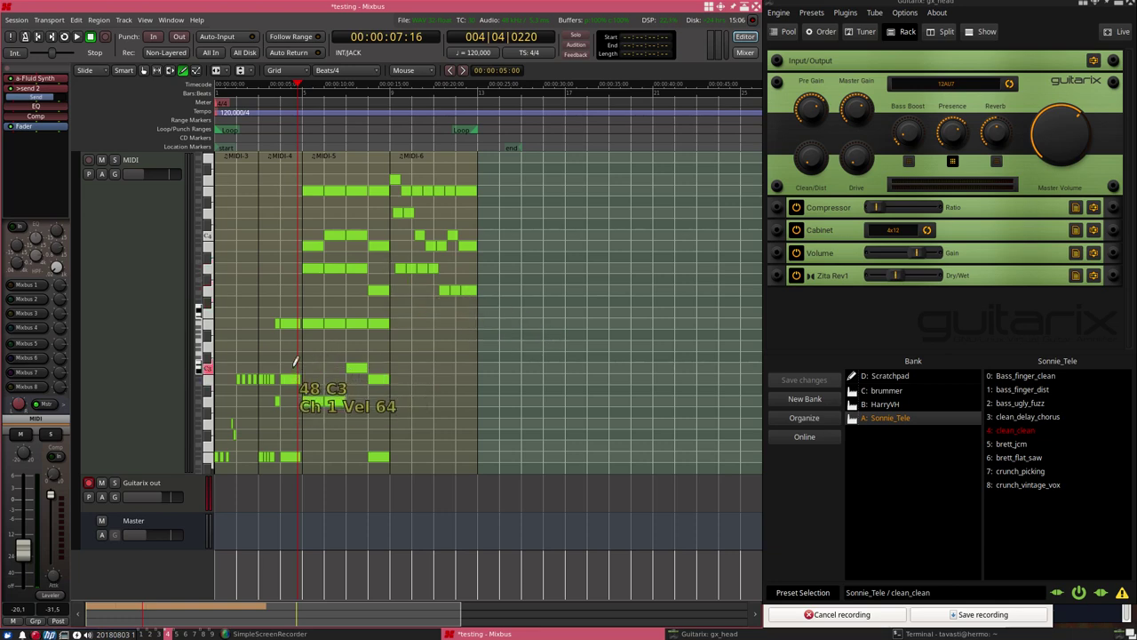
Start loop playback in Mixbus and audition the Guitarix presets clean_delay_chorus and brett_jcm
key(l)
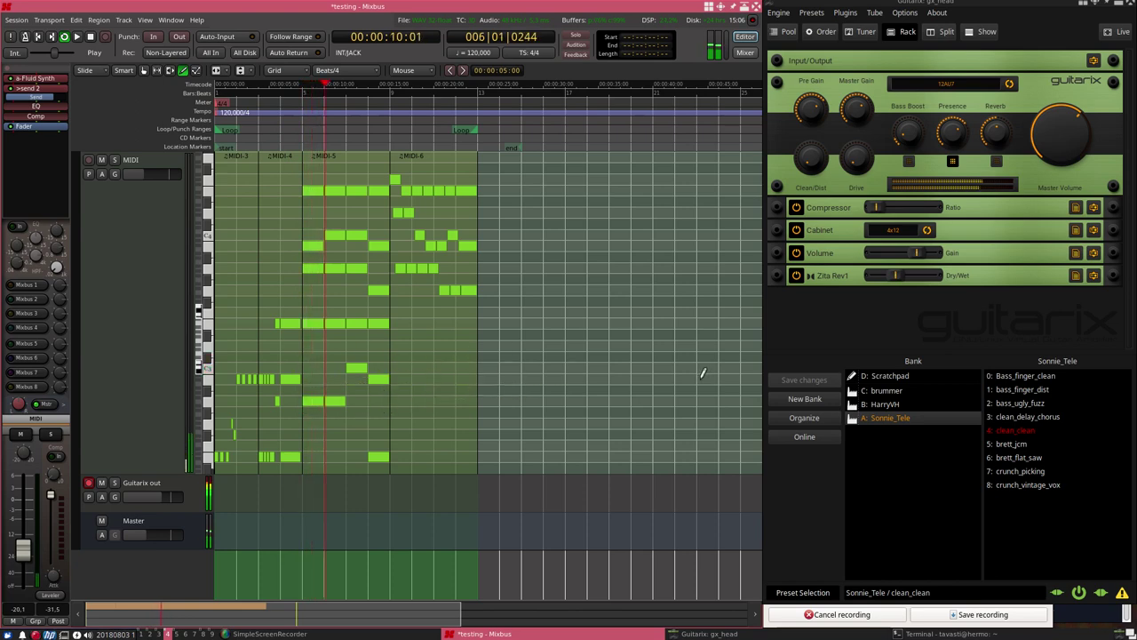
click(1022, 417)
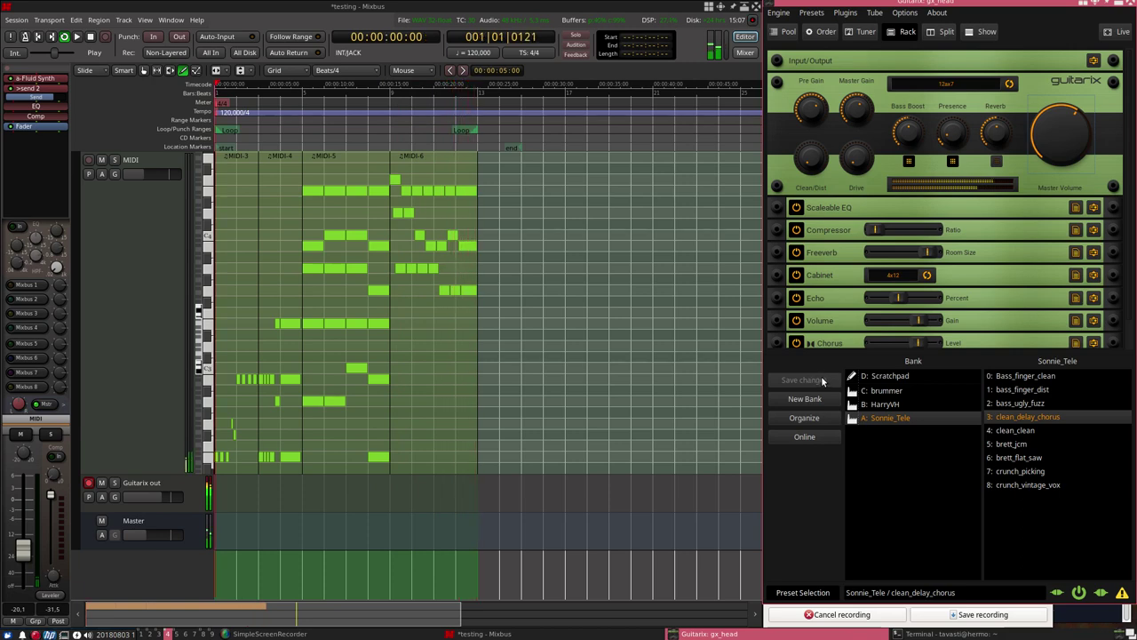
click(1008, 443)
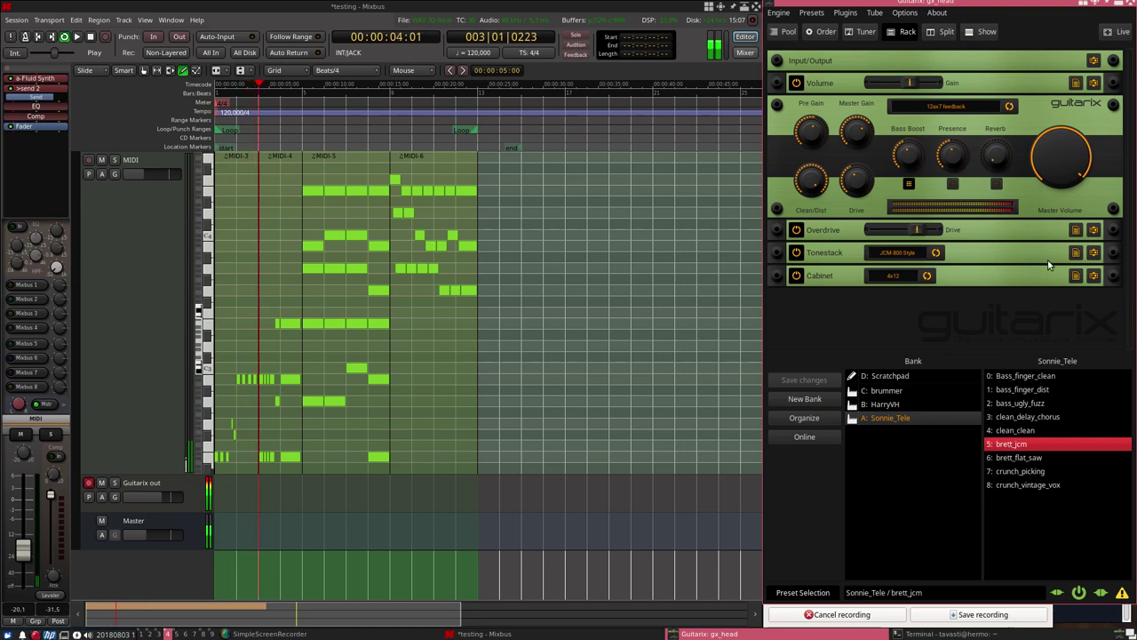
Switch to Mixbus, lower the a-Fluid Synth output level to -7.22 dB and close the plugin window
double_click(40, 79)
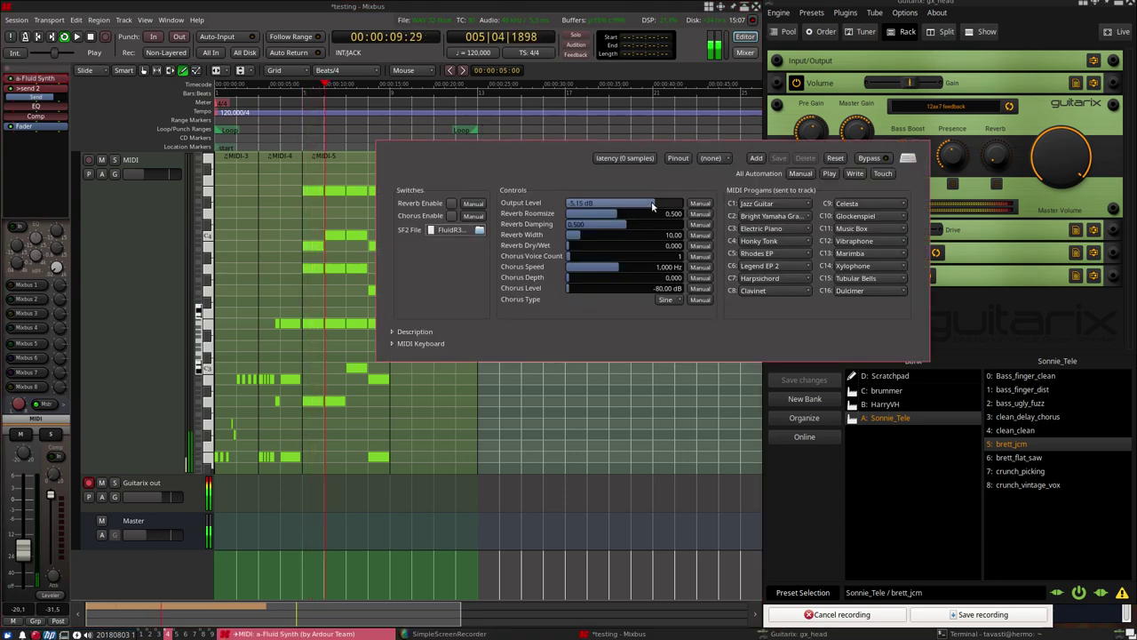
drag(651, 201, 648, 201)
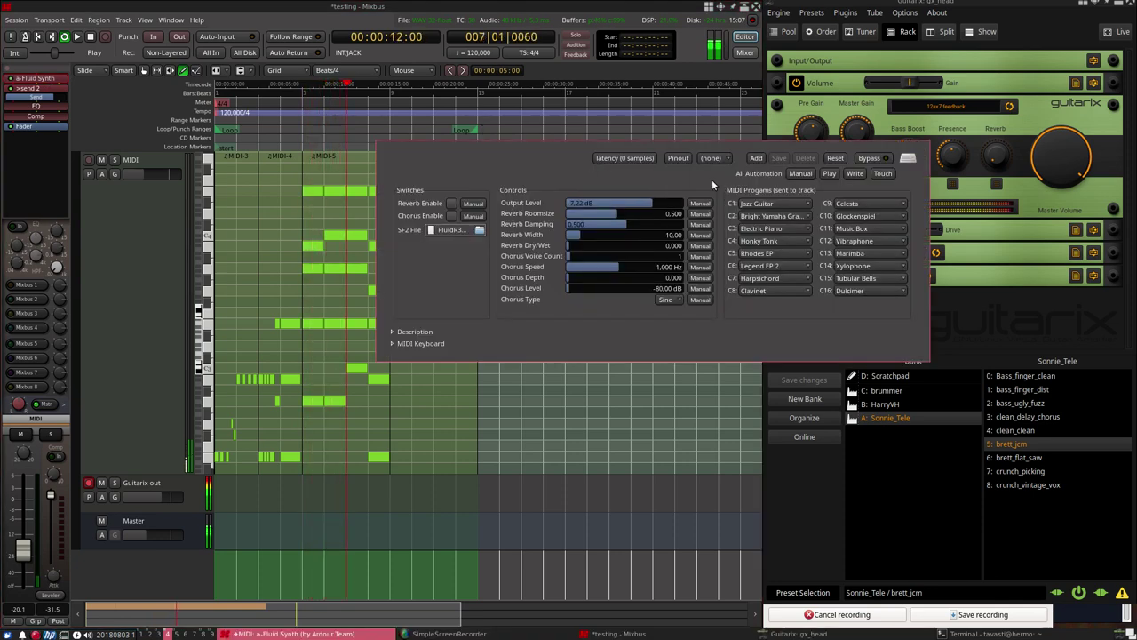
key(alt+F4)
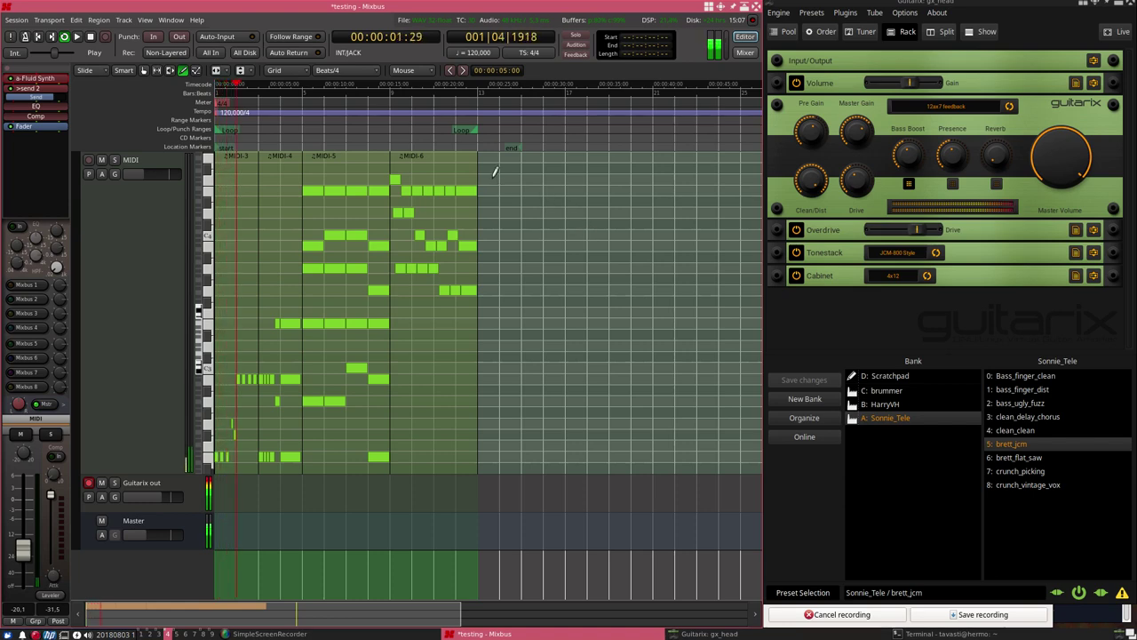
Reopen a-Fluid Synth, move its window clear of Guitarix, and set the channel C1 program to Clean Guitar
double_click(33, 78)
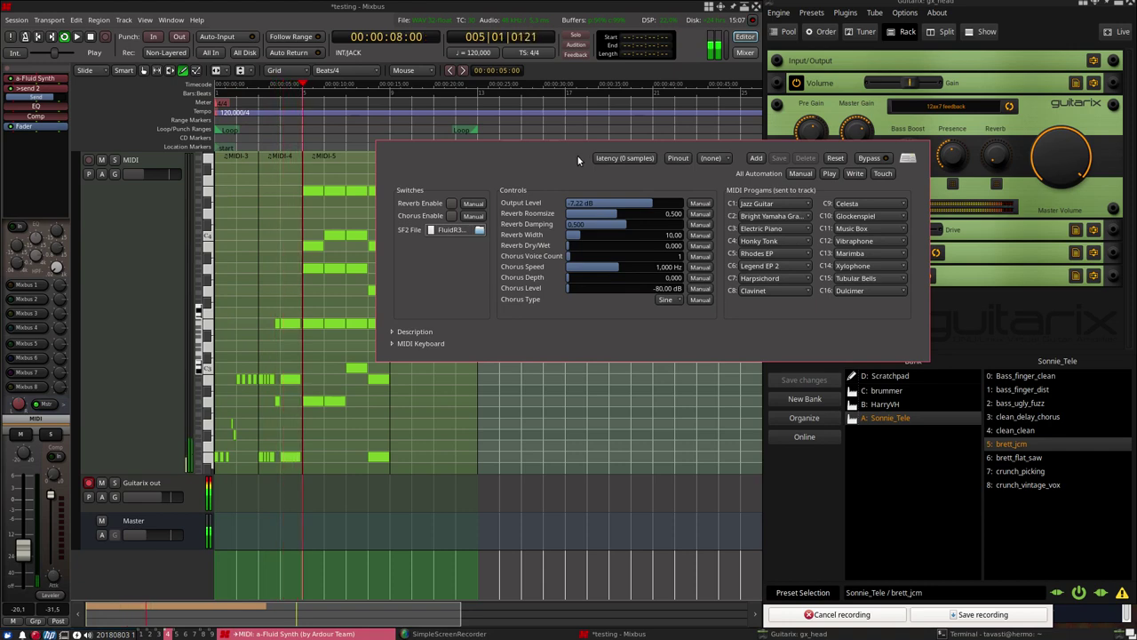
drag(577, 155, 367, 68)
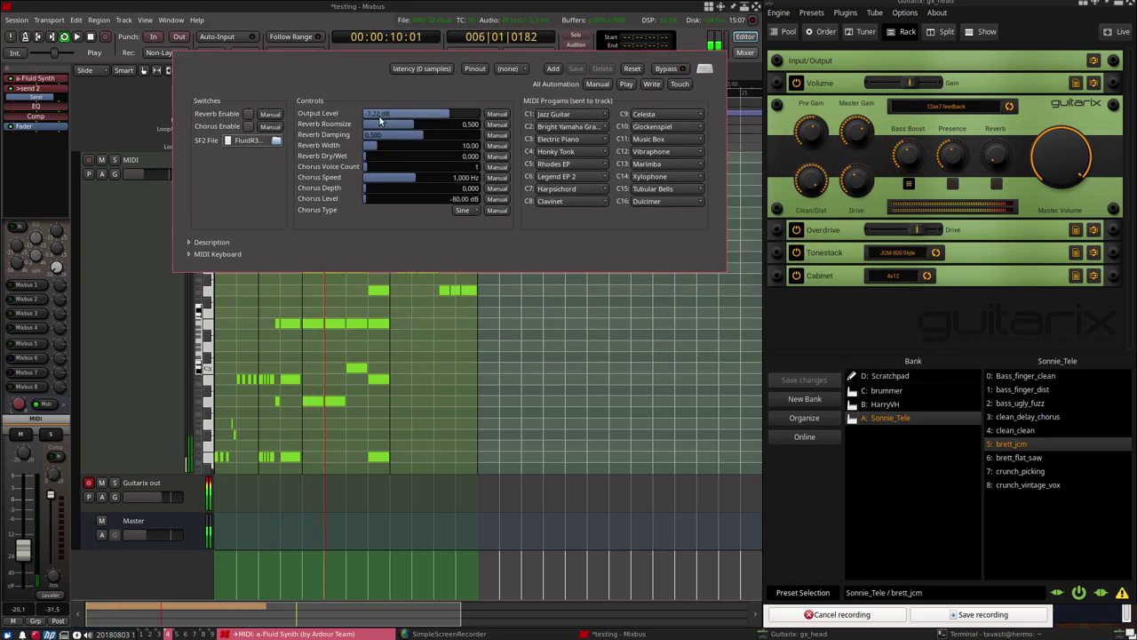
click(579, 130)
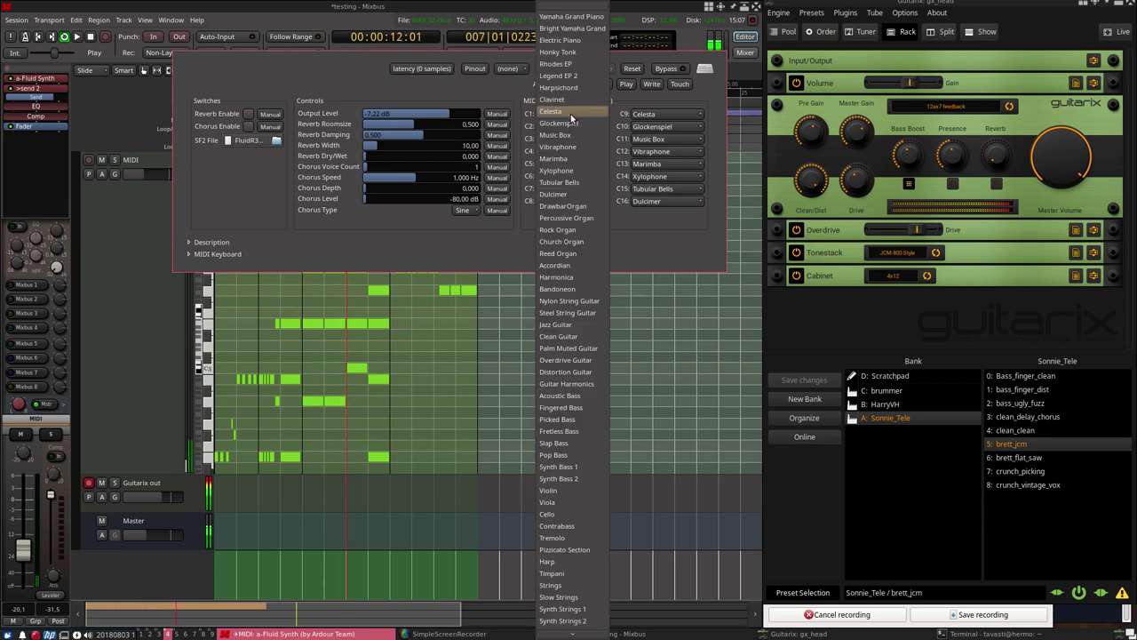
click(576, 336)
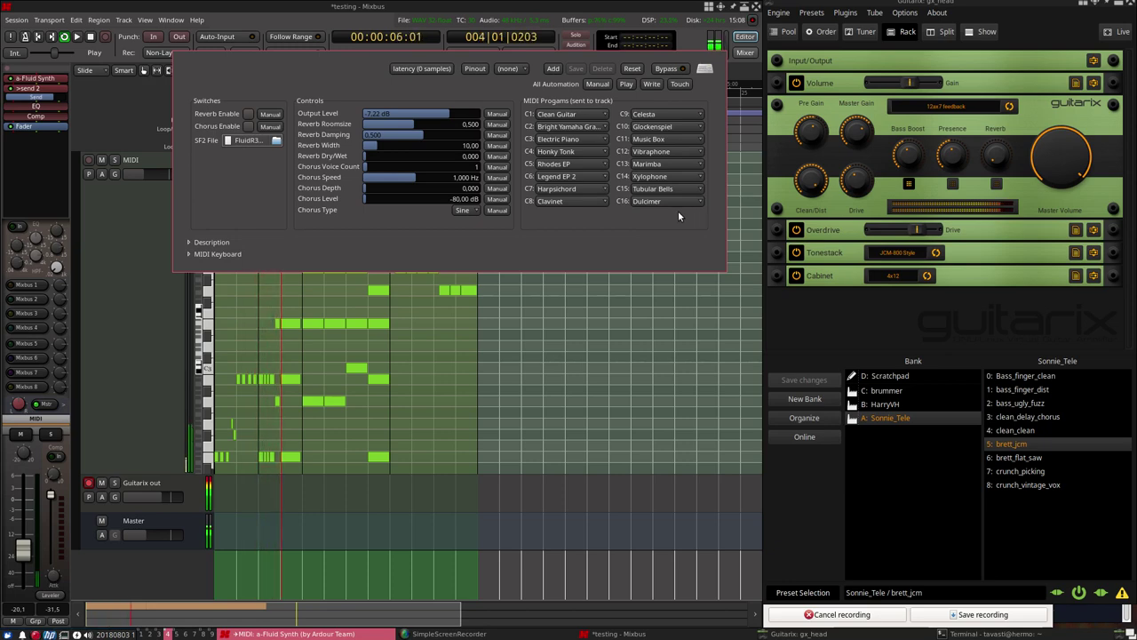
Change the channel C1 program to Steel String Guitar during loop playback
click(803, 289)
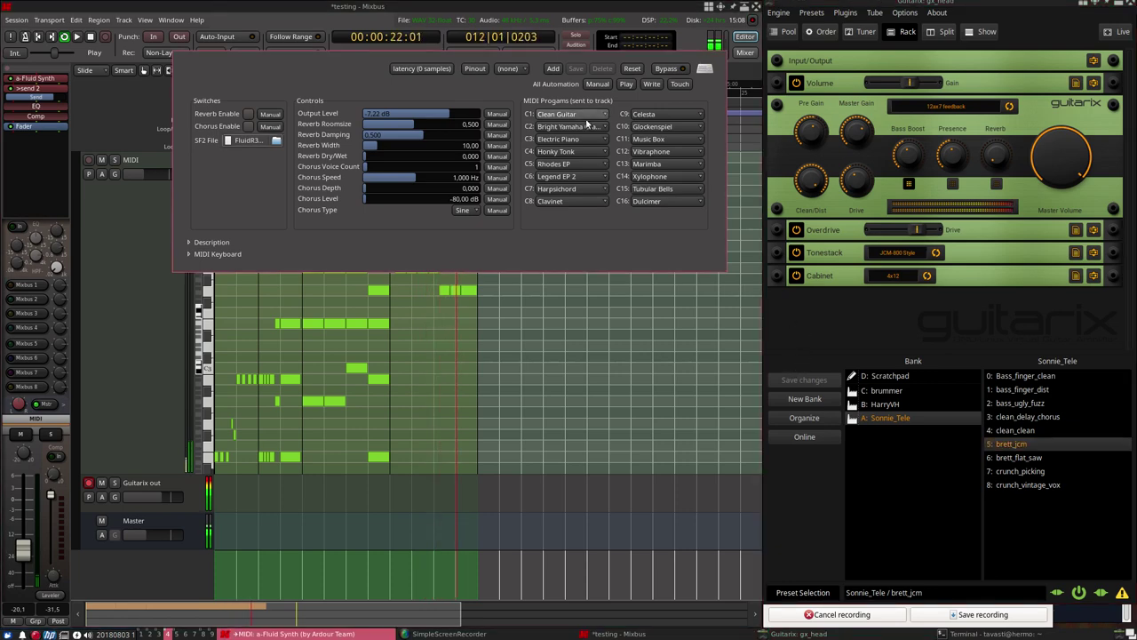
click(574, 113)
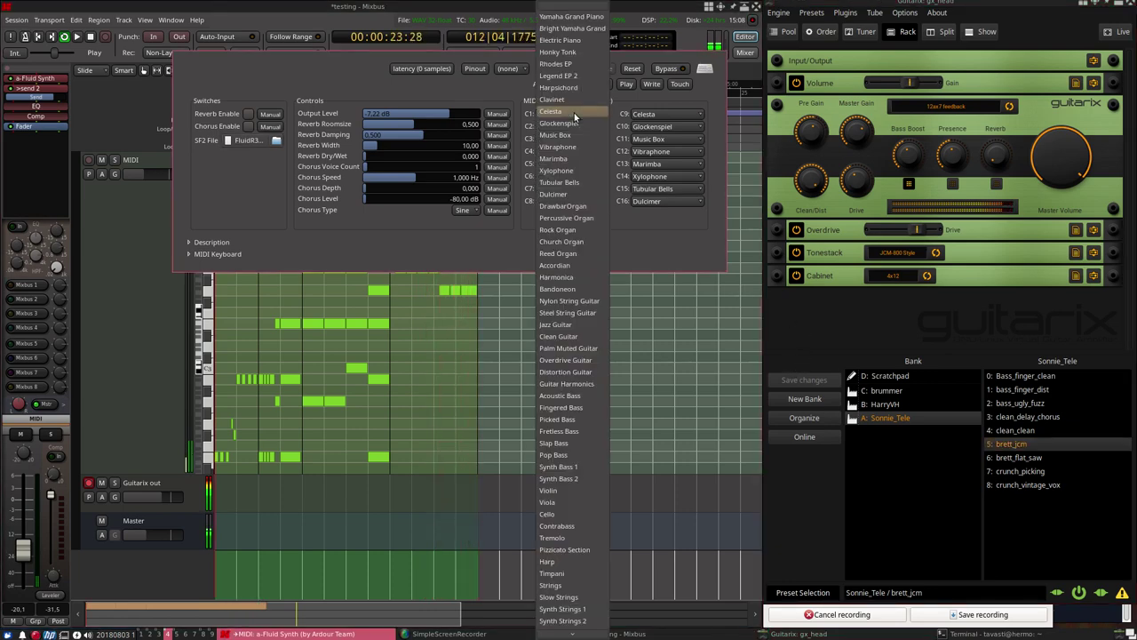
click(579, 313)
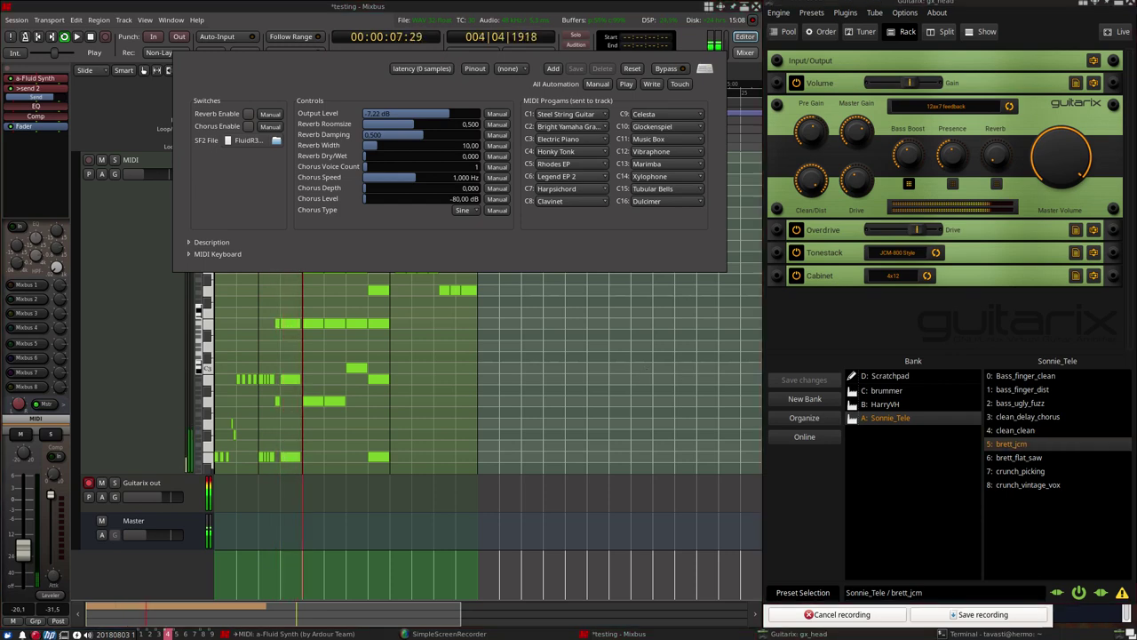
Switch to Guitarix and load the clean_delay_chorus preset from the Sonnie_Tele bank
click(1060, 388)
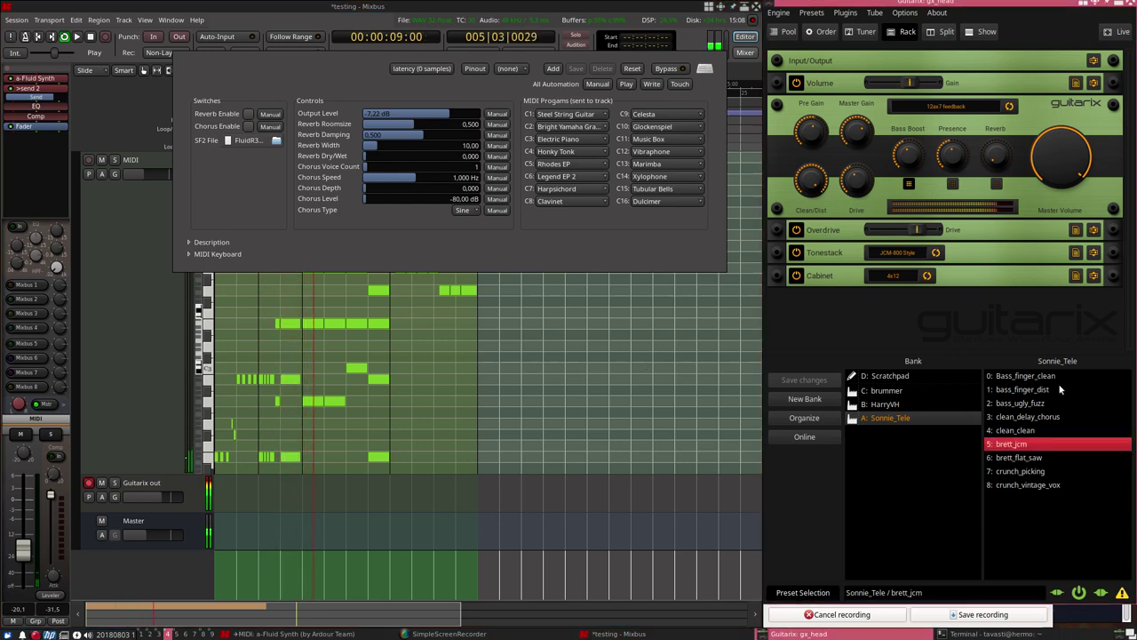
click(1011, 418)
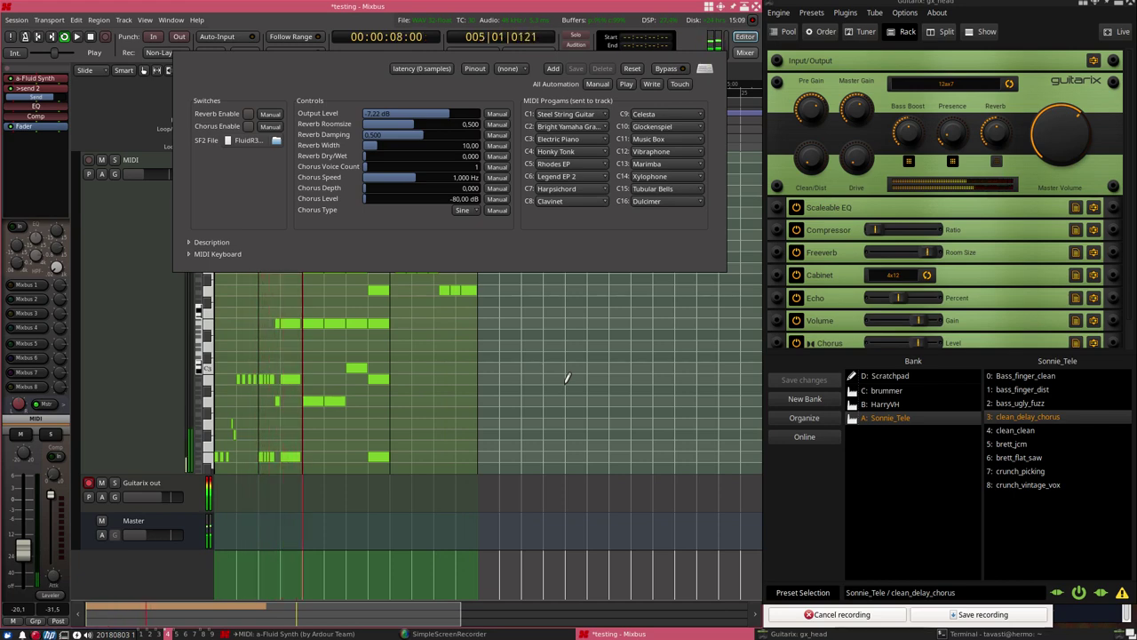
Return to a-Fluid Synth, set the channel C1 program to Clean Guitar and lower the output level to -12.37 dB
click(589, 269)
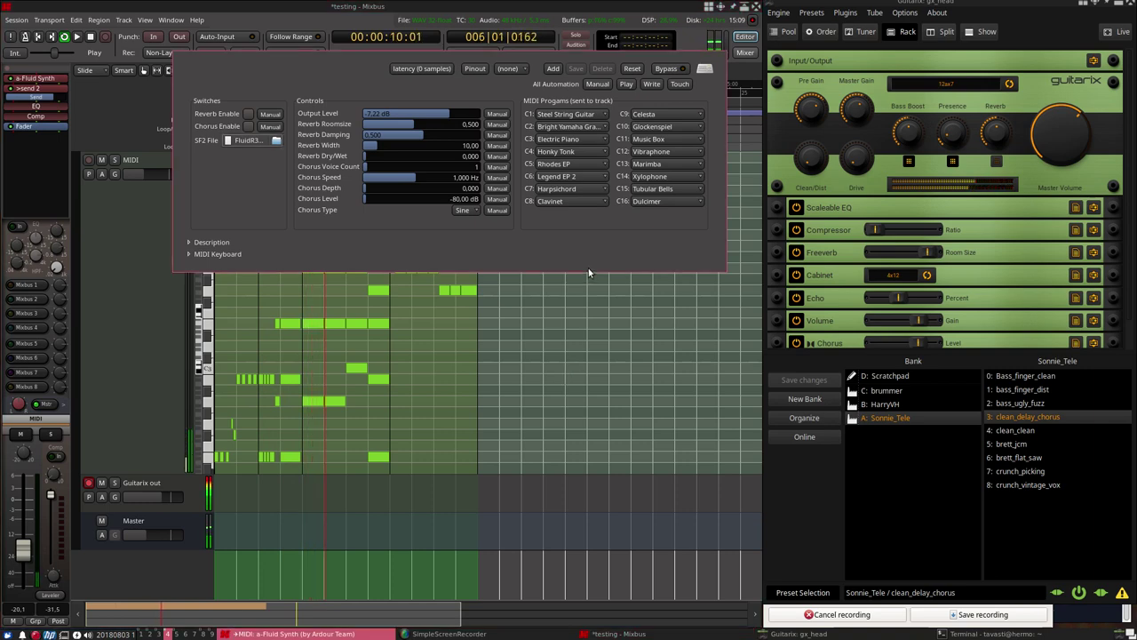
click(587, 118)
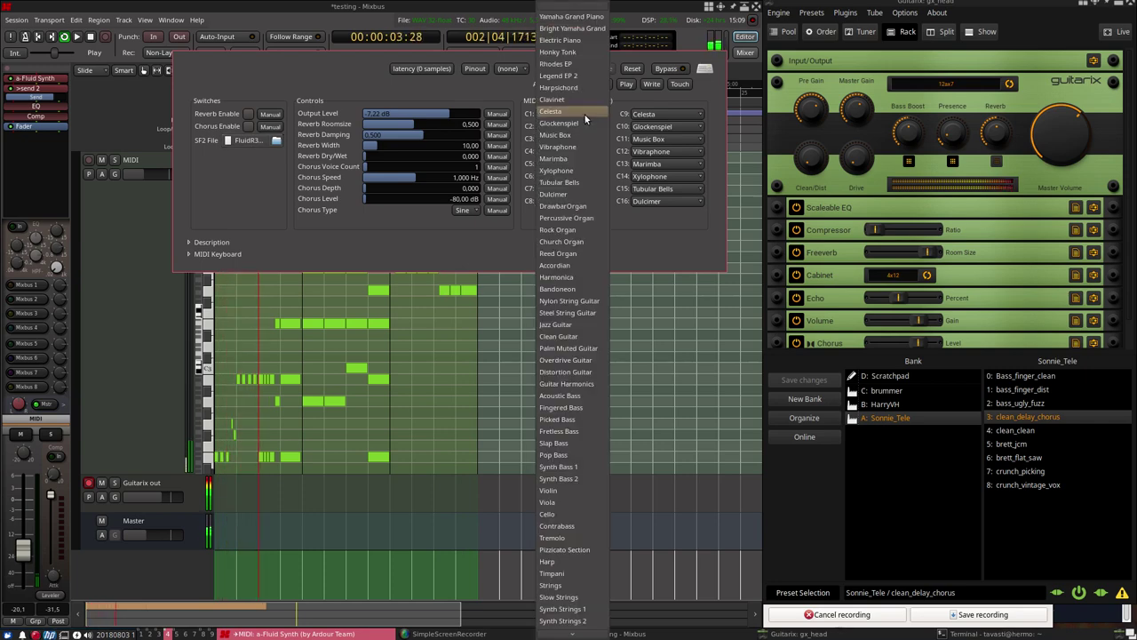
click(569, 338)
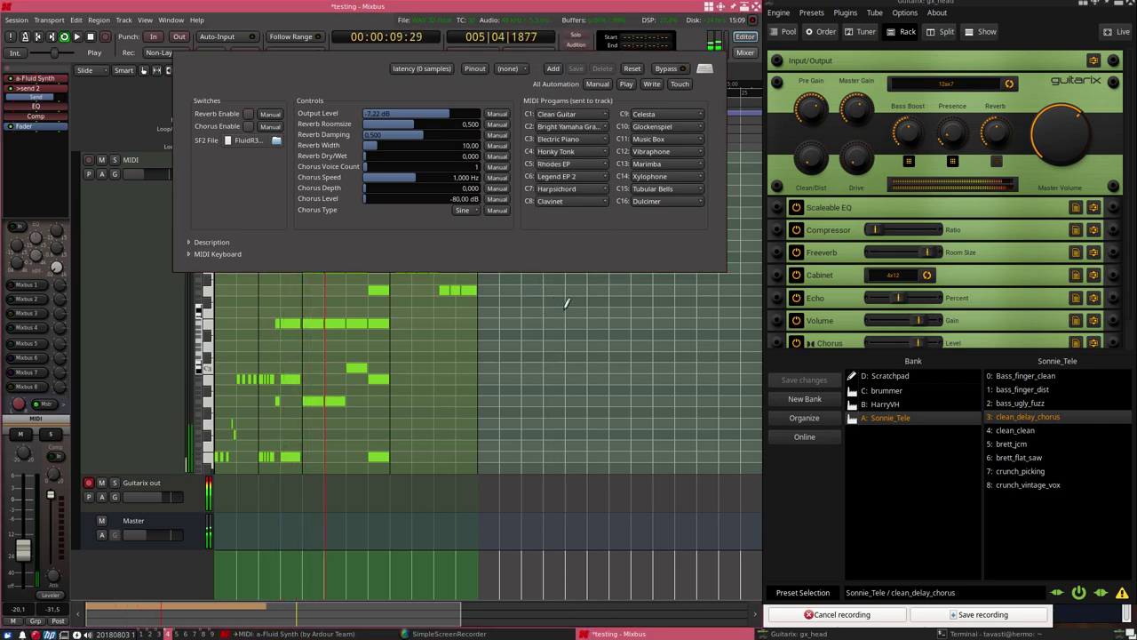
drag(451, 112, 441, 118)
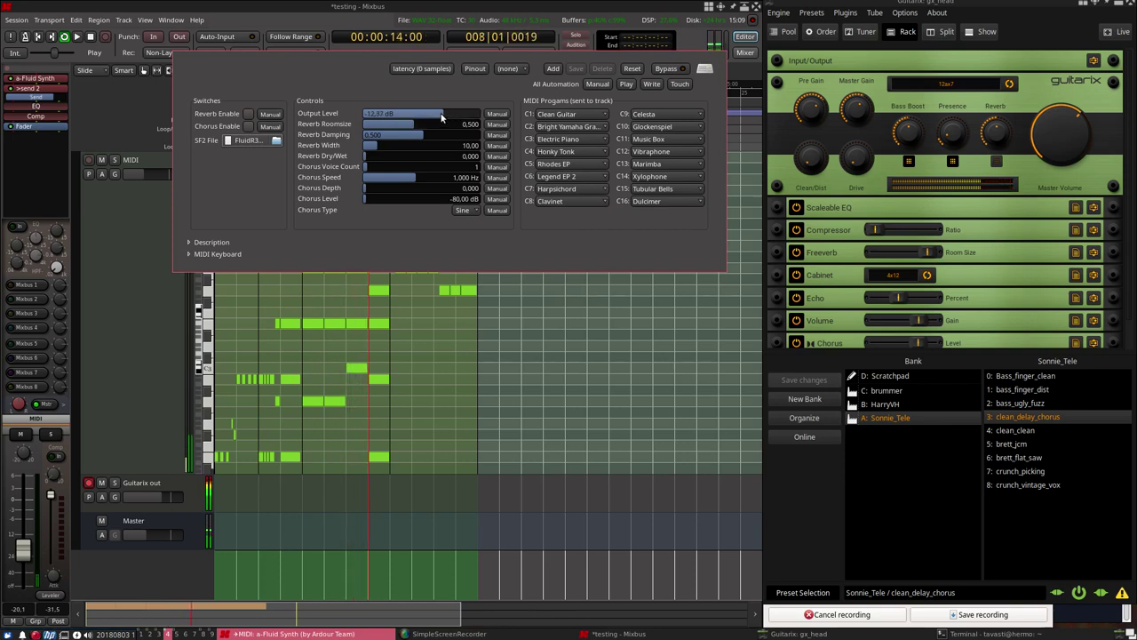